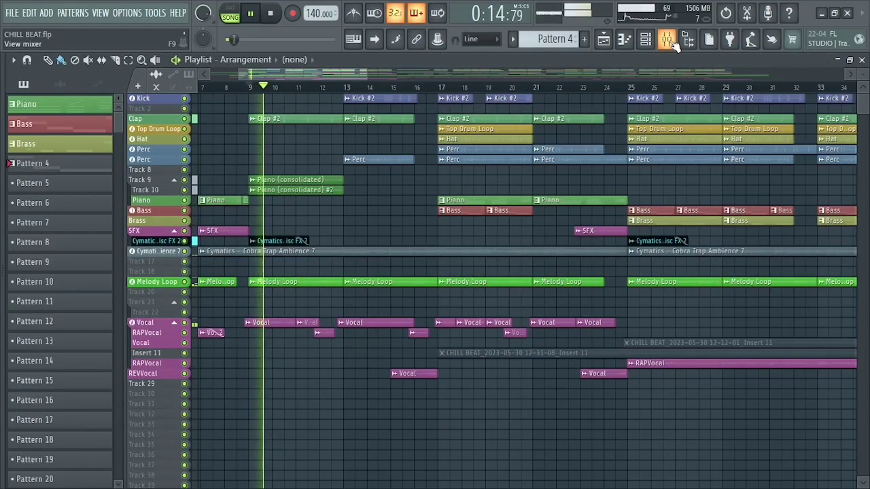
View the mixer during playback and audition the arrangement from bar 17.
{"action": "left_click", "coordinate": [669, 40]}
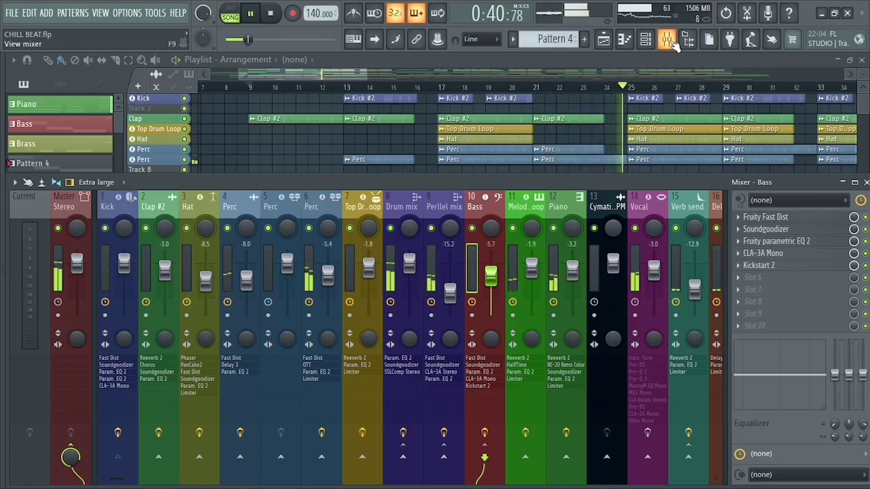
{"action": "key", "text": "space"}
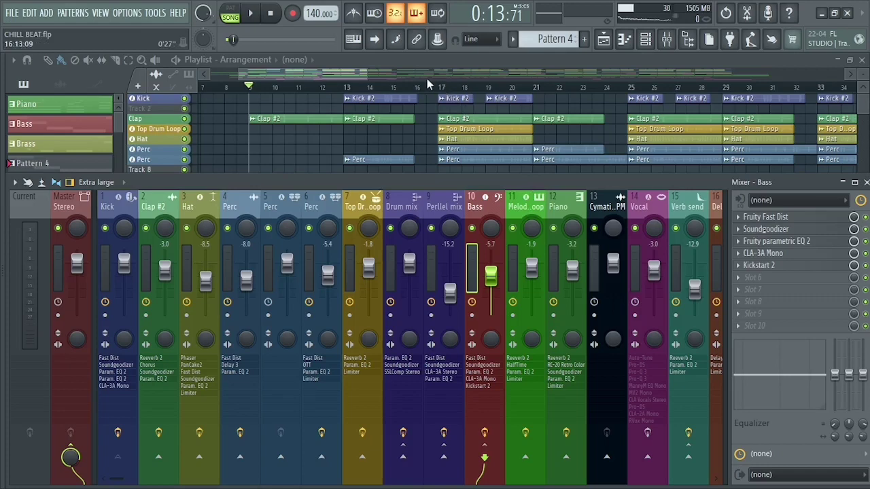
{"action": "left_click", "coordinate": [442, 90]}
{"action": "key", "text": "F9"}
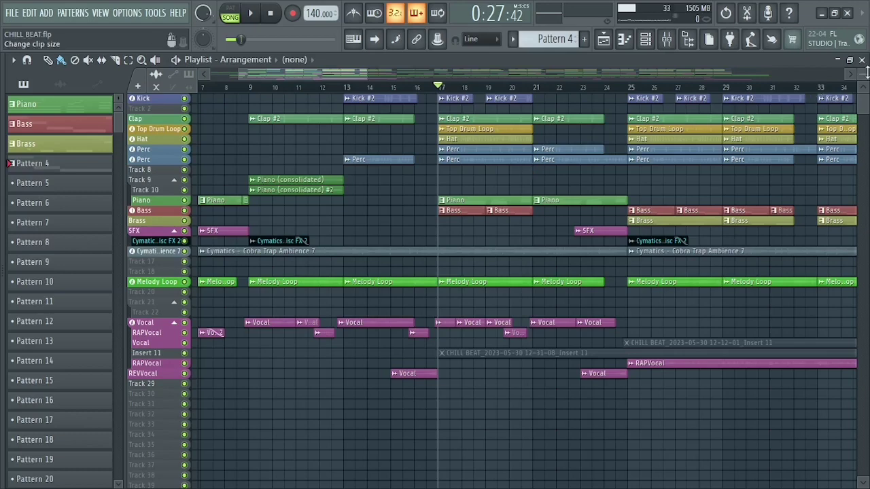
{"action": "scroll", "coordinate": [544, 135], "scroll_direction": "up", "scroll_amount": 2}
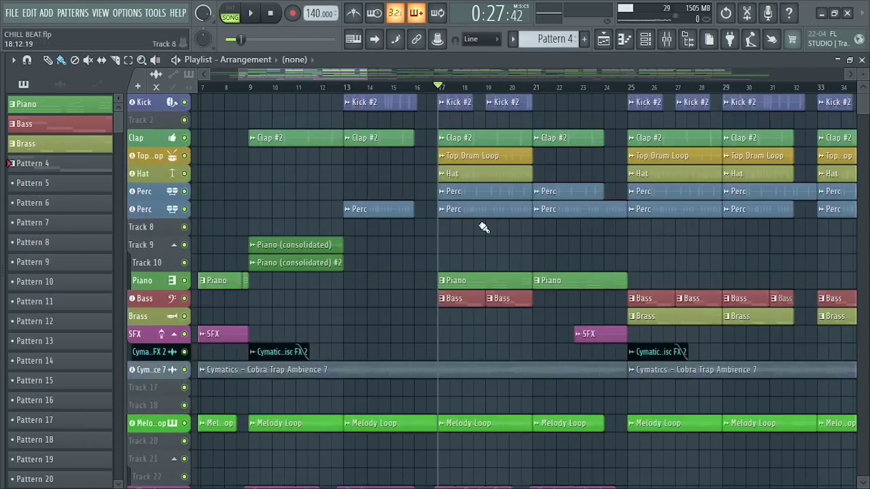
{"action": "key", "text": "space"}
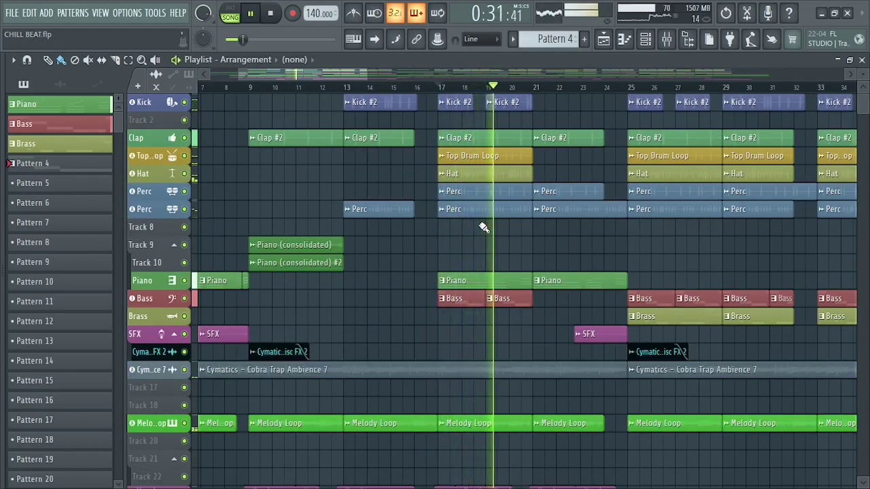
{"action": "key", "text": "space"}
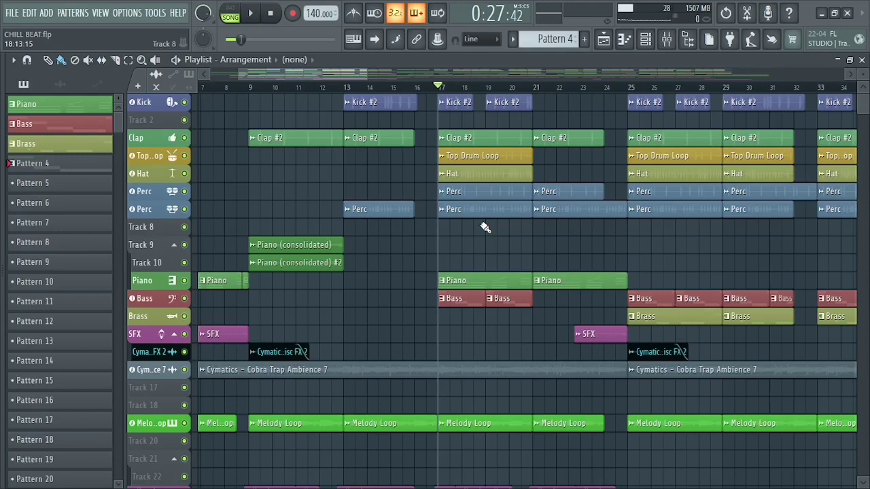
Solo the Kick mixer track along with its routed tracks and sidechain Kick to the Bass track.
{"action": "left_click", "coordinate": [666, 39]}
{"action": "right_click", "coordinate": [105, 228]}
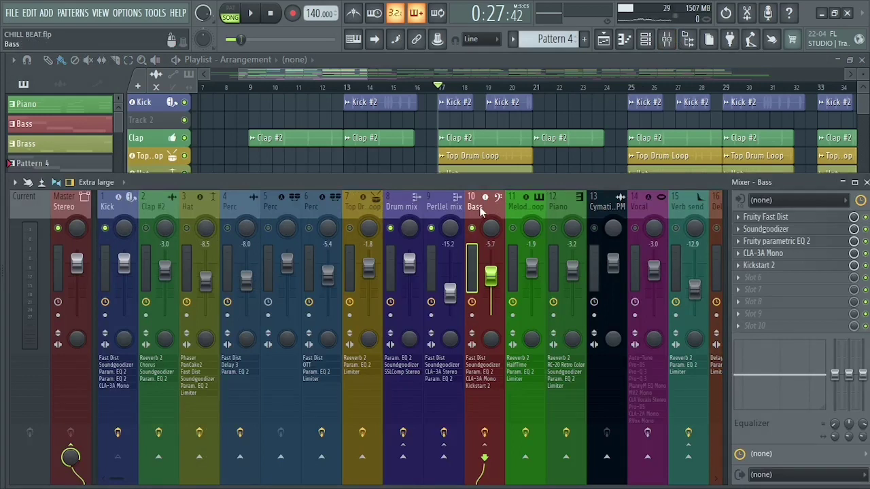
{"action": "left_click", "coordinate": [112, 211]}
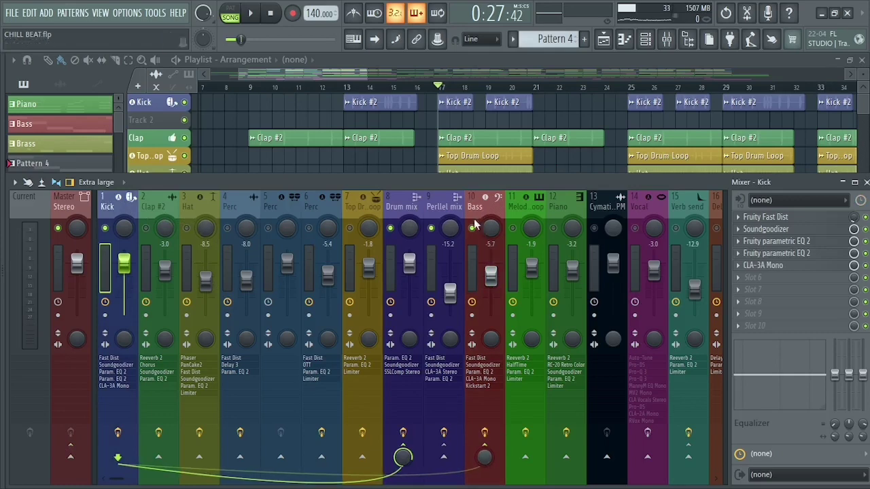
{"action": "right_click", "coordinate": [485, 456]}
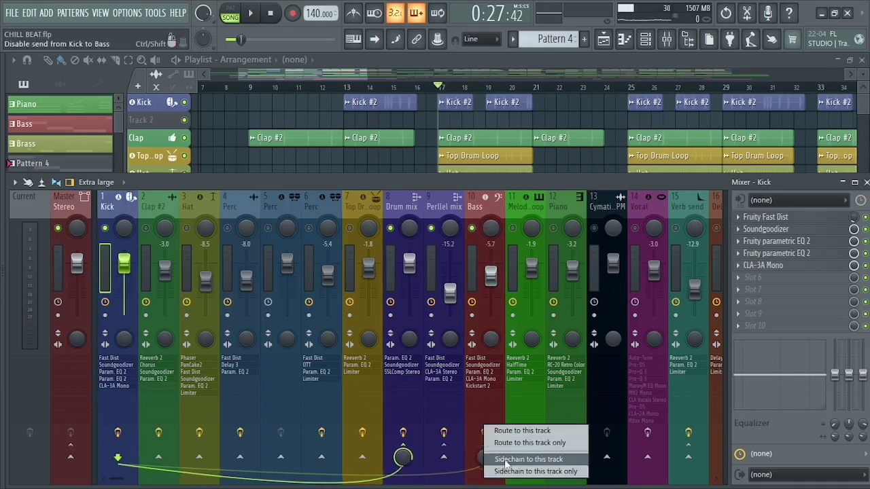
{"action": "left_click", "coordinate": [506, 464]}
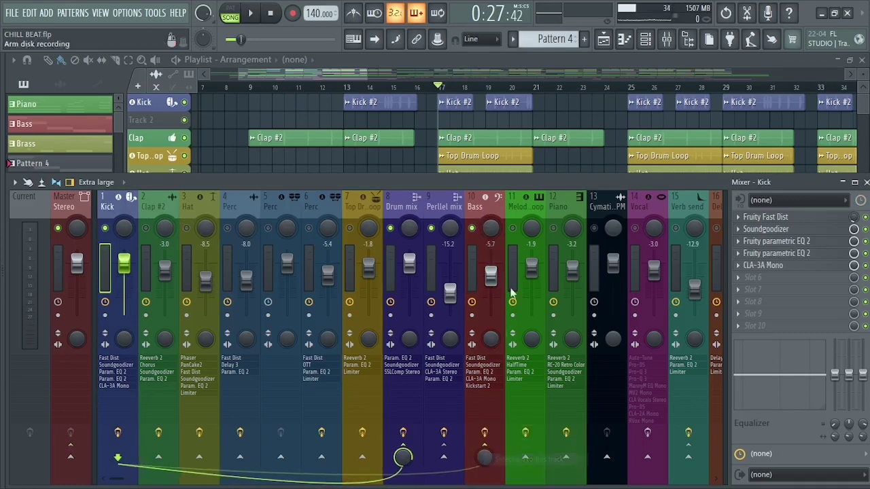
Move Kickstart 2 to slot 5 on the Bass mixer track and open its plugin window.
{"action": "left_click", "coordinate": [484, 206]}
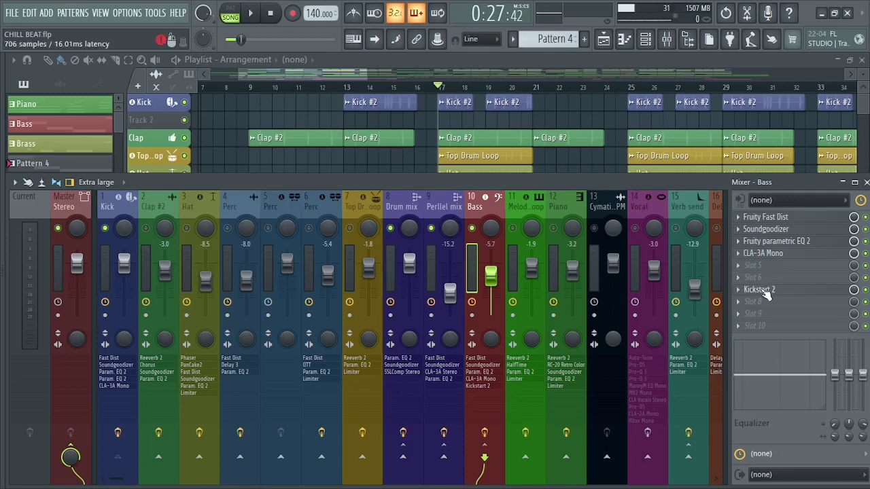
{"action": "left_click_drag", "start_coordinate": [766, 291], "coordinate": [767, 271]}
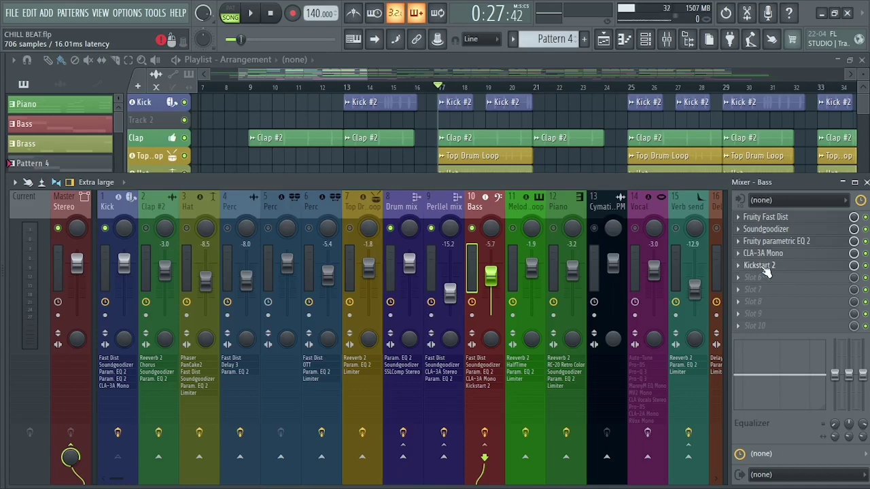
{"action": "left_click", "coordinate": [767, 270]}
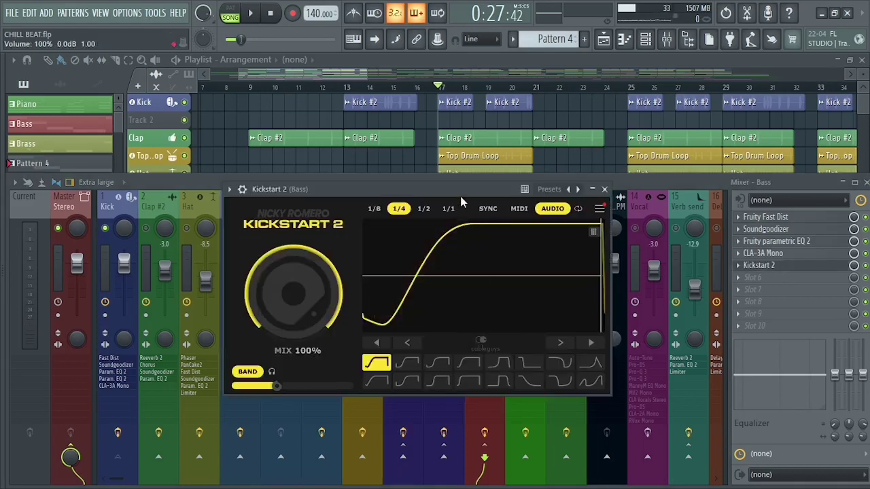
{"action": "left_click_drag", "start_coordinate": [457, 190], "coordinate": [496, 189]}
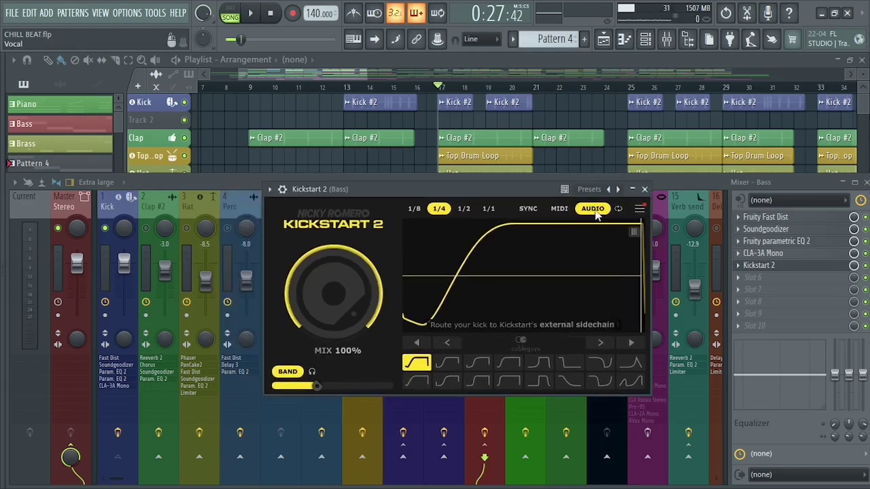
Assign Kick as the sidechain input in Kickstart 2's wrapper processing settings and return to the plugin interface.
{"action": "left_click", "coordinate": [282, 189]}
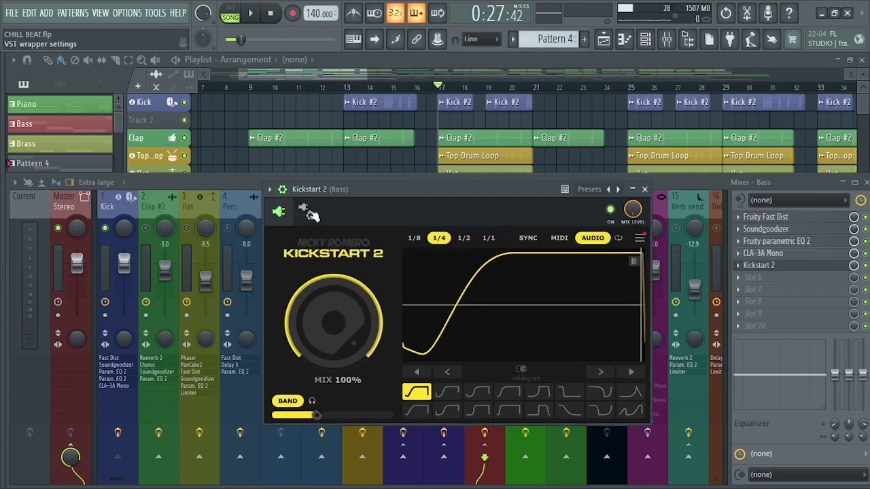
{"action": "left_click", "coordinate": [307, 213]}
{"action": "left_click", "coordinate": [289, 242]}
{"action": "left_click", "coordinate": [329, 243]}
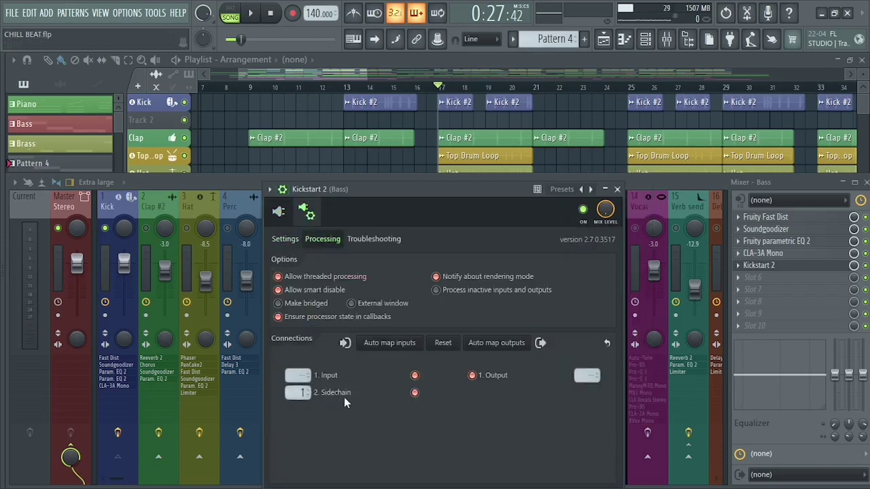
{"action": "left_click", "coordinate": [299, 393]}
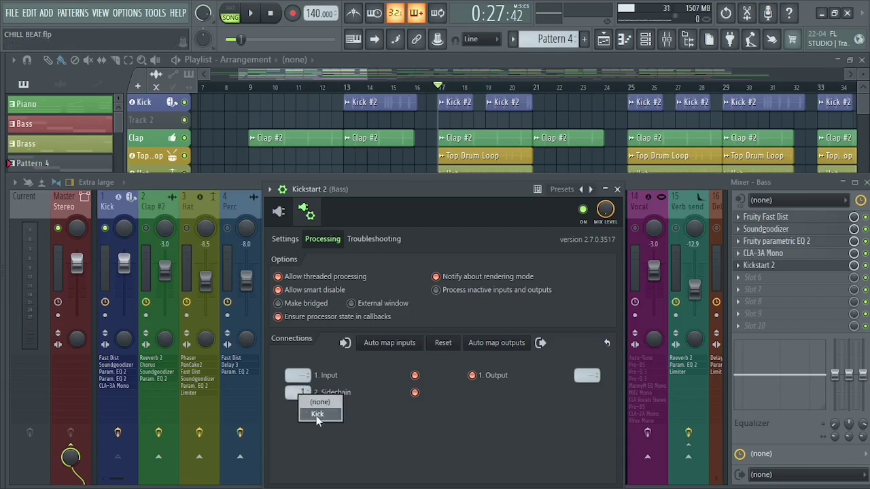
{"action": "left_click", "coordinate": [317, 414]}
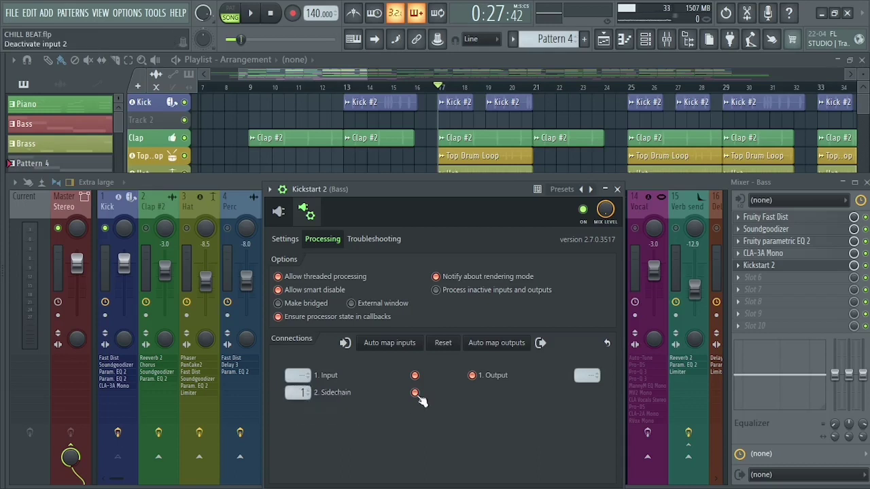
{"action": "left_click", "coordinate": [282, 190]}
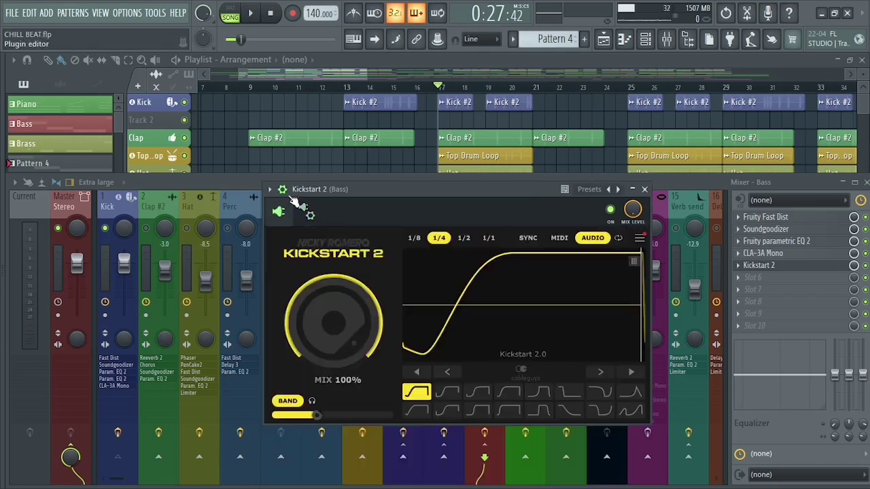
Turn off Kickstart 2's Band option and audition the Audio-triggered ducking from bar 17.
{"action": "left_click_drag", "start_coordinate": [563, 190], "coordinate": [584, 192]}
{"action": "key", "text": "space"}
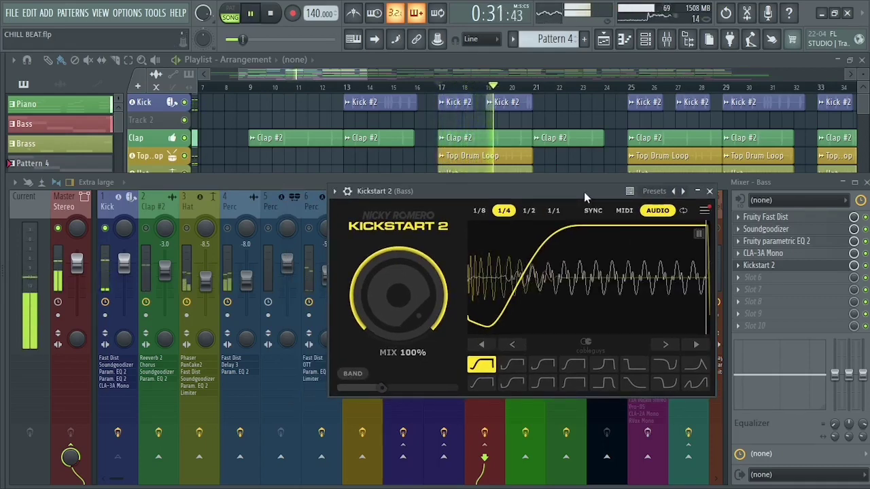
{"action": "key", "text": "space"}
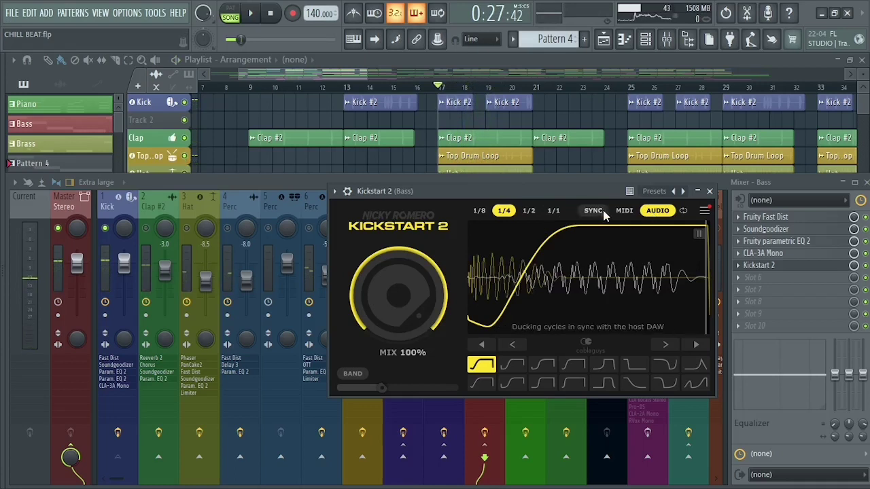
Audition Kickstart 2's ducking in Sync mode from bar 17 and restore the trigger to Audio.
{"action": "left_click", "coordinate": [593, 211]}
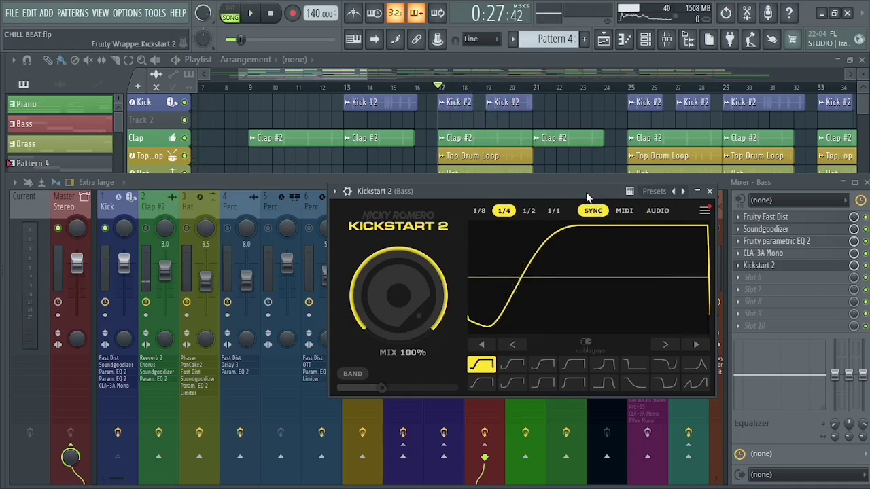
{"action": "key", "text": "space"}
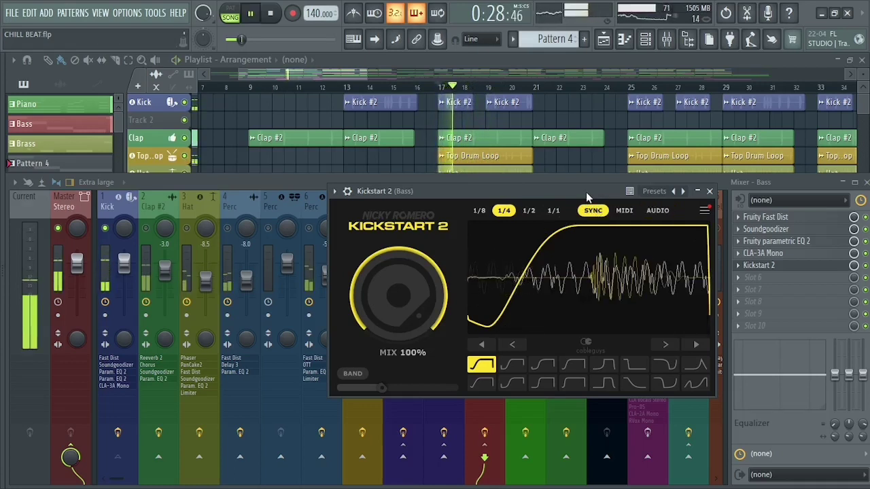
{"action": "key", "text": "space"}
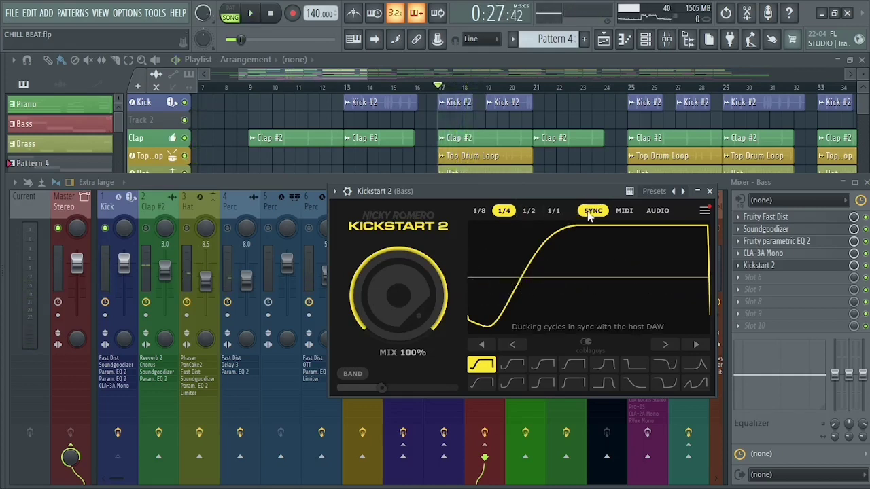
{"action": "left_click", "coordinate": [656, 213]}
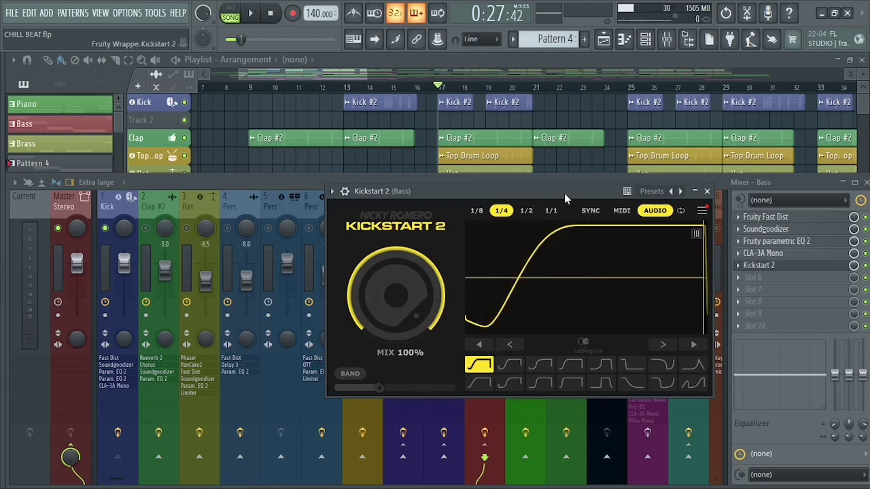
Play the song from bar 17 to hear the bass ducking with Kickstart 2 triggered by audio.
{"action": "left_click_drag", "start_coordinate": [564, 193], "coordinate": [549, 188]}
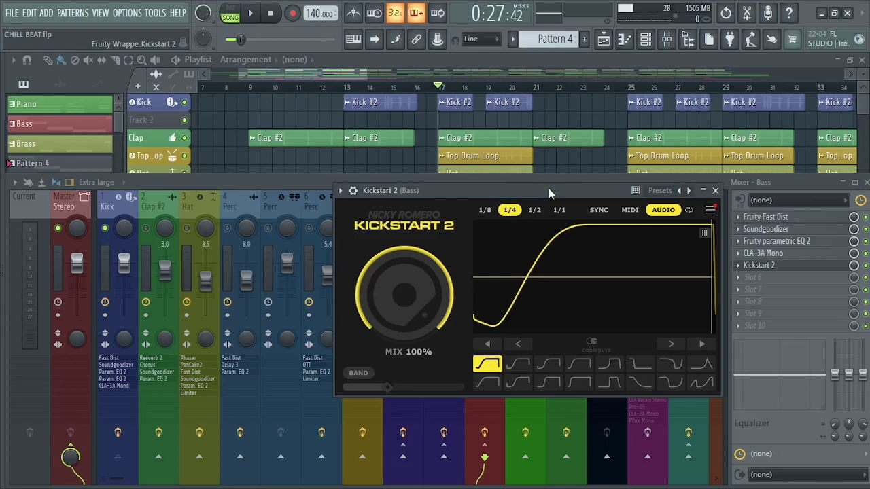
{"action": "key", "text": "space"}
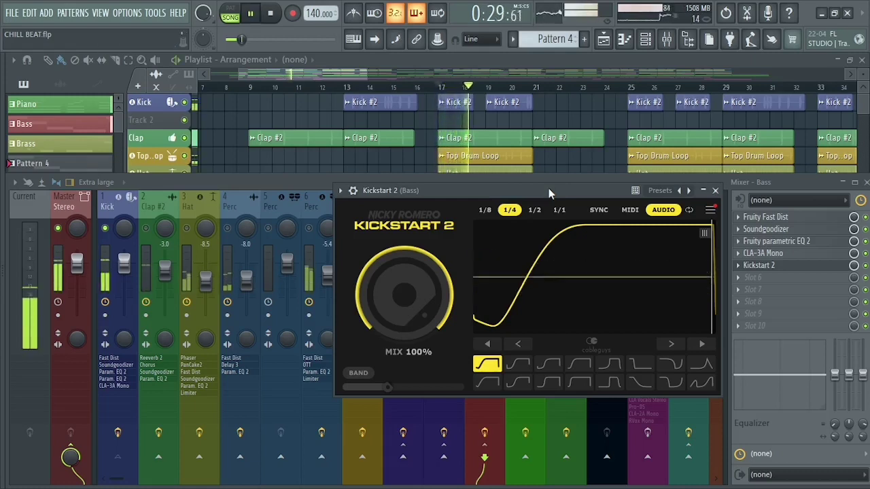
{"action": "key", "text": "space"}
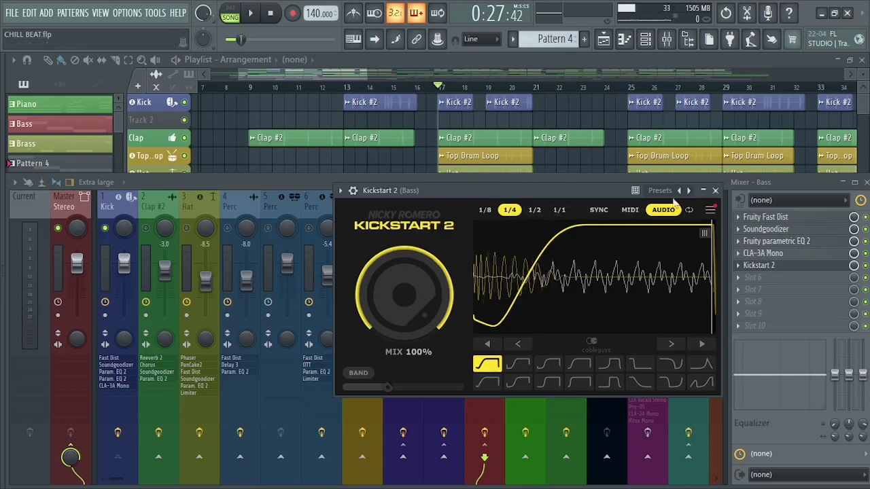
Examine the Kick track's first Fruity parametric EQ 2 curve and spectrum during playback.
{"action": "left_click", "coordinate": [115, 204]}
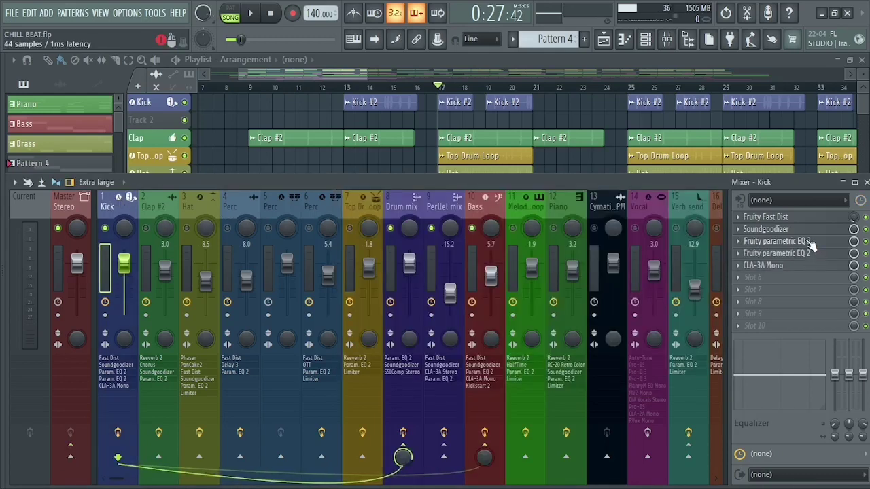
{"action": "left_click", "coordinate": [799, 247]}
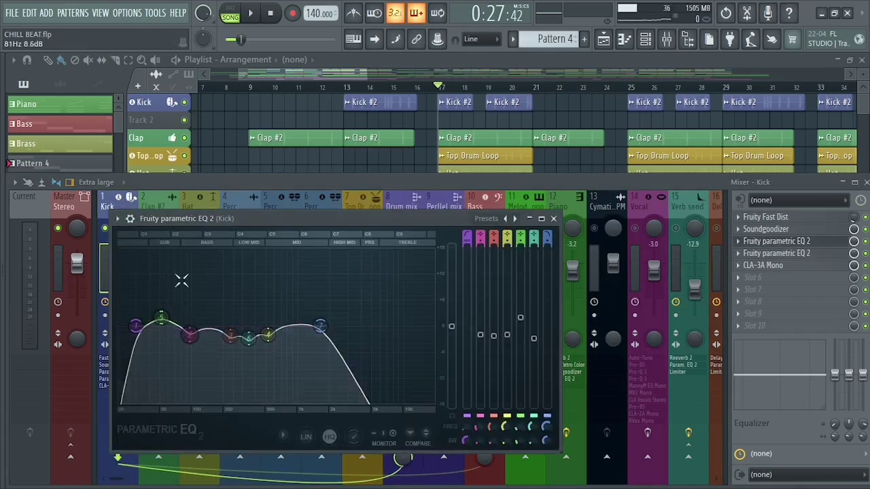
{"action": "key", "text": "space"}
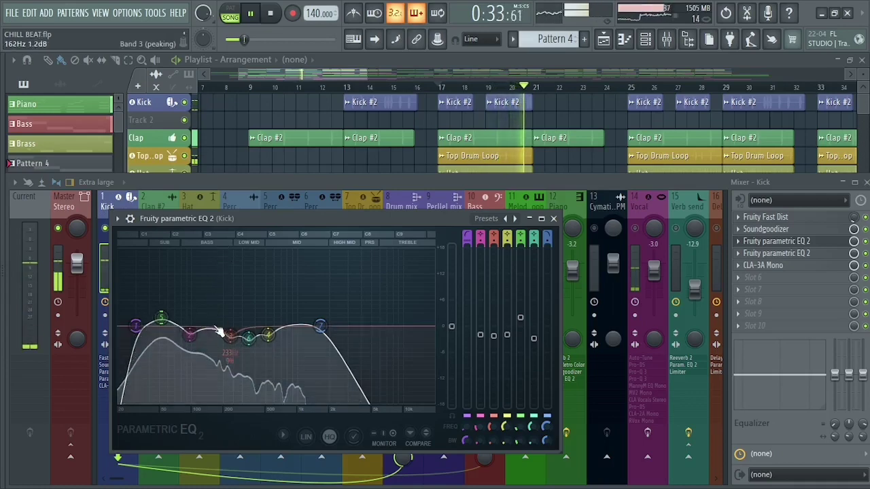
{"action": "key", "text": "space"}
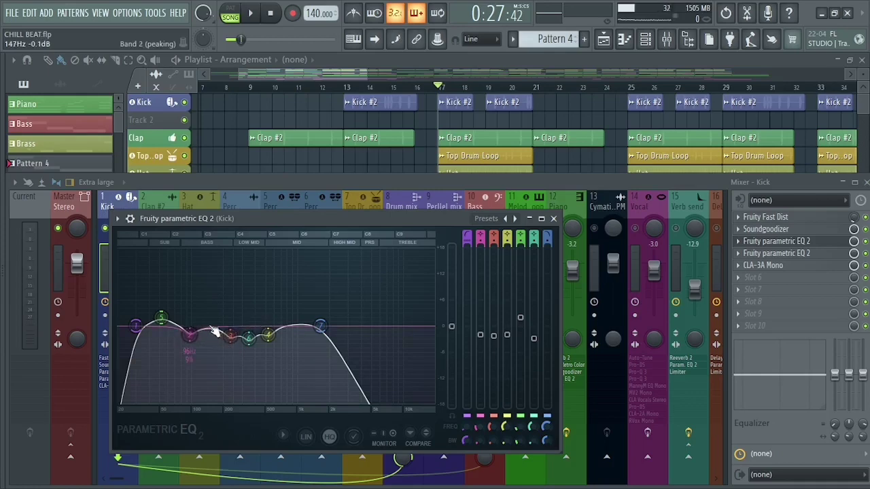
{"action": "left_click", "coordinate": [553, 219]}
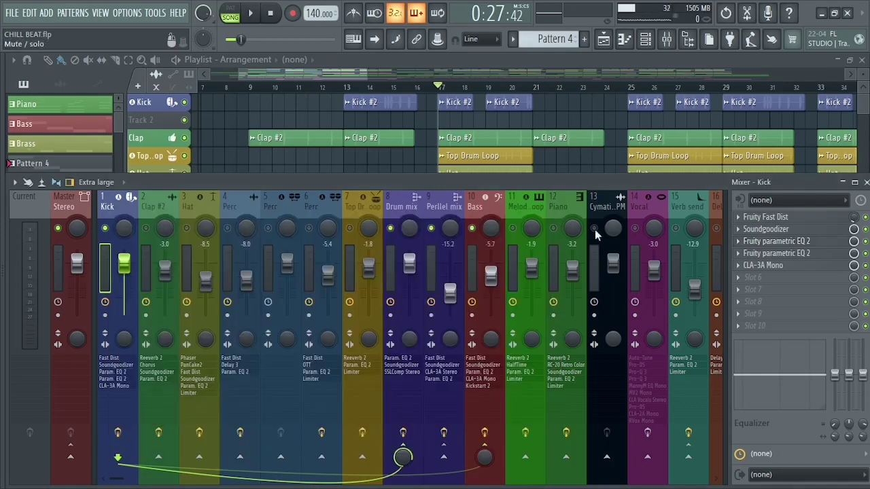
Turn on the Band option in the Bass track's Kickstart 2 with the band frequency at 160 Hz.
{"action": "left_click", "coordinate": [472, 204]}
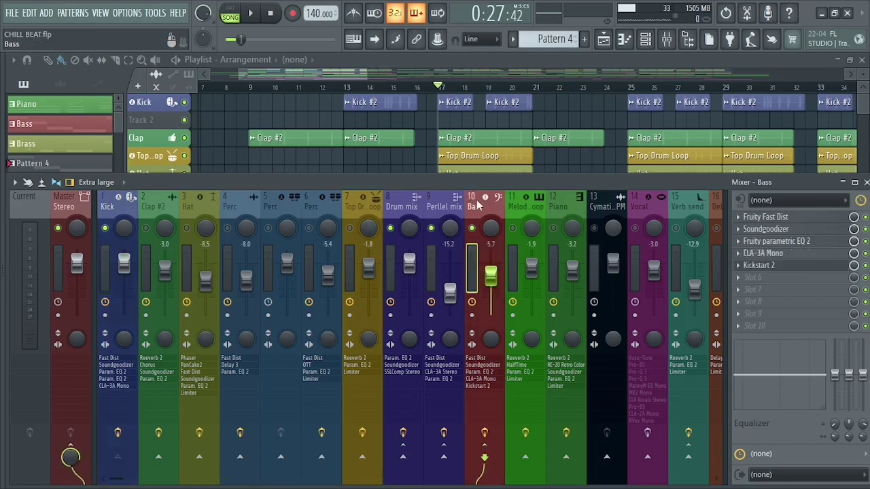
{"action": "left_click", "coordinate": [781, 268]}
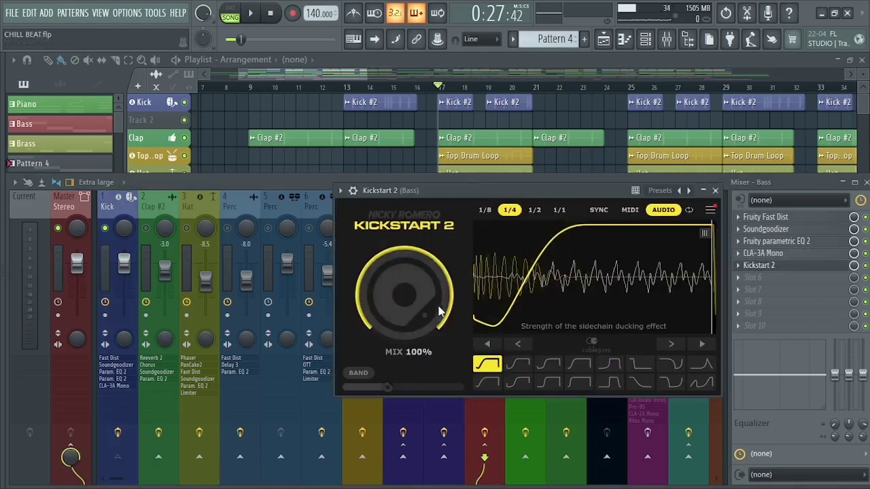
{"action": "left_click", "coordinate": [360, 374]}
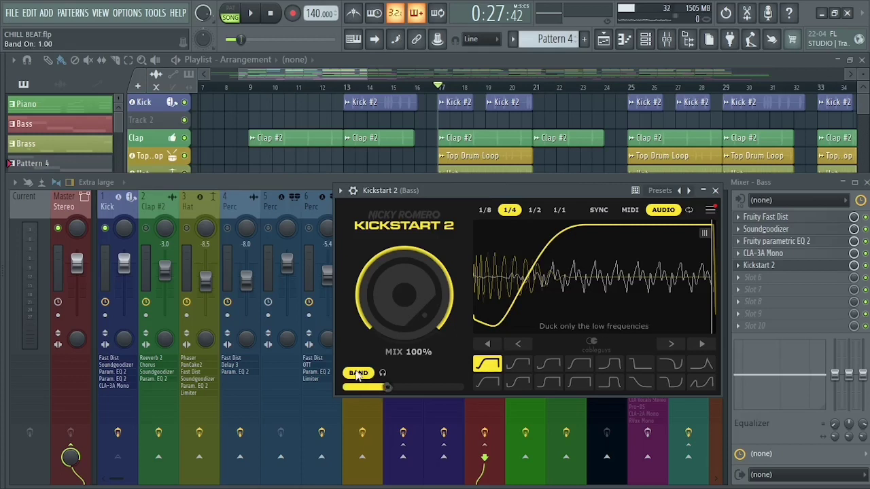
{"action": "left_click", "coordinate": [359, 375]}
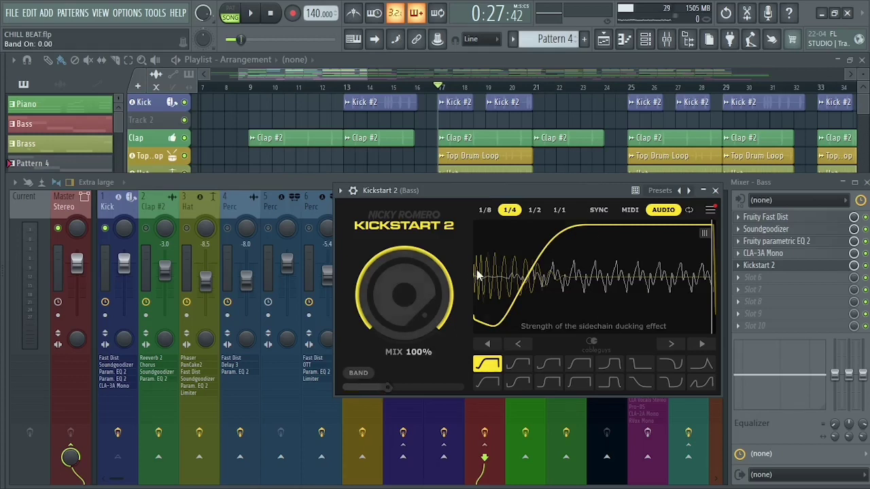
{"action": "left_click", "coordinate": [359, 374]}
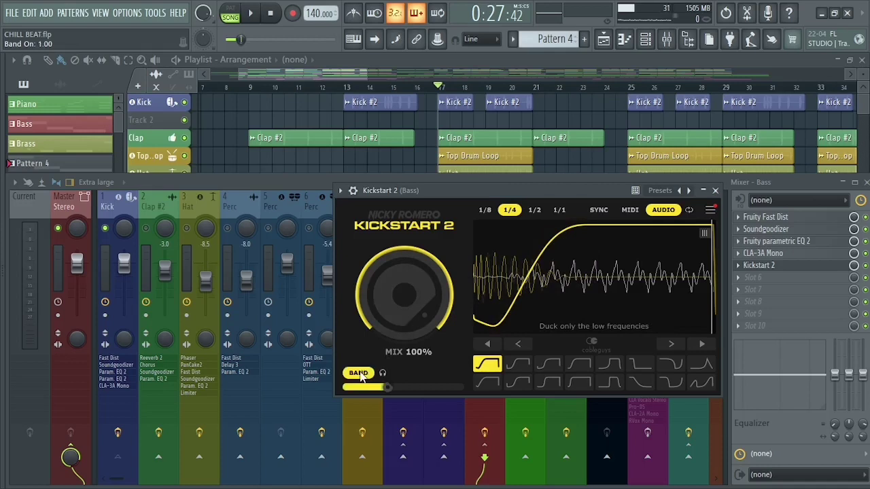
{"action": "mouse_move", "coordinate": [388, 388]}
{"action": "left_mouse_down"}
{"action": "mouse_move", "coordinate": [346, 387]}
{"action": "mouse_move", "coordinate": [388, 388]}
{"action": "left_mouse_up"}
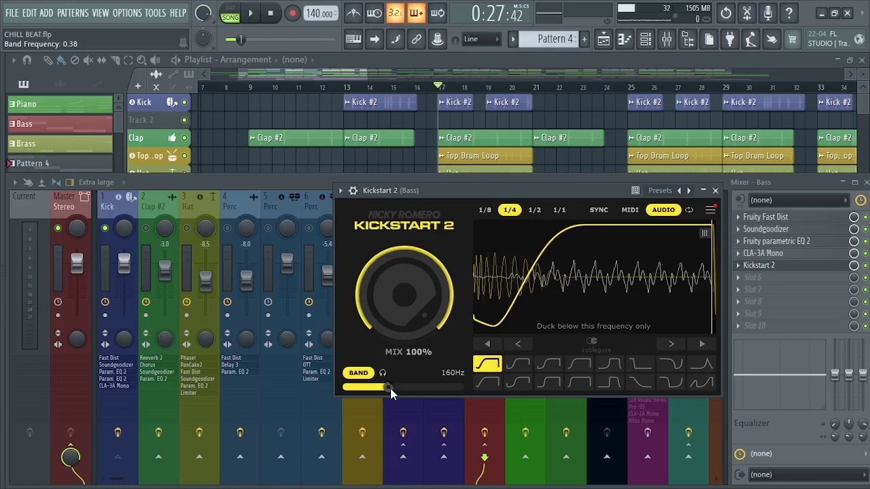
{"action": "left_click", "coordinate": [715, 190]}
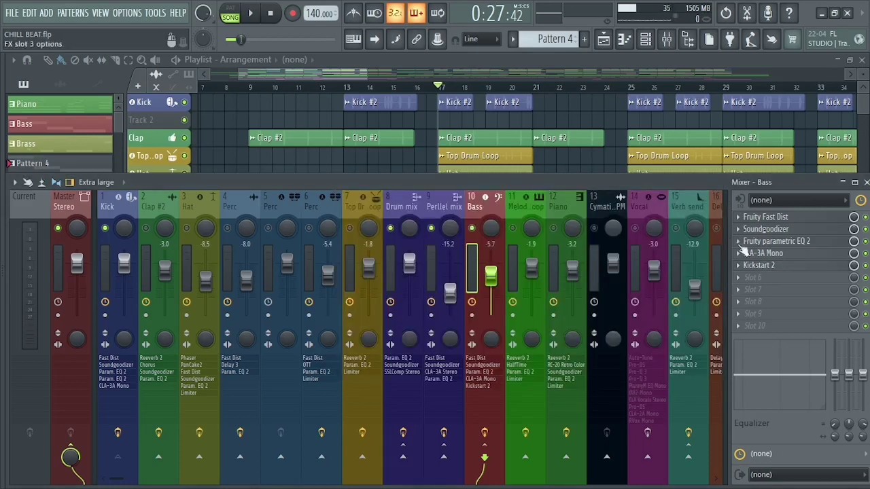
Examine the Bass track's Fruity parametric EQ 2 curve and its spectrum during playback from bar 17.
{"action": "left_click", "coordinate": [777, 242]}
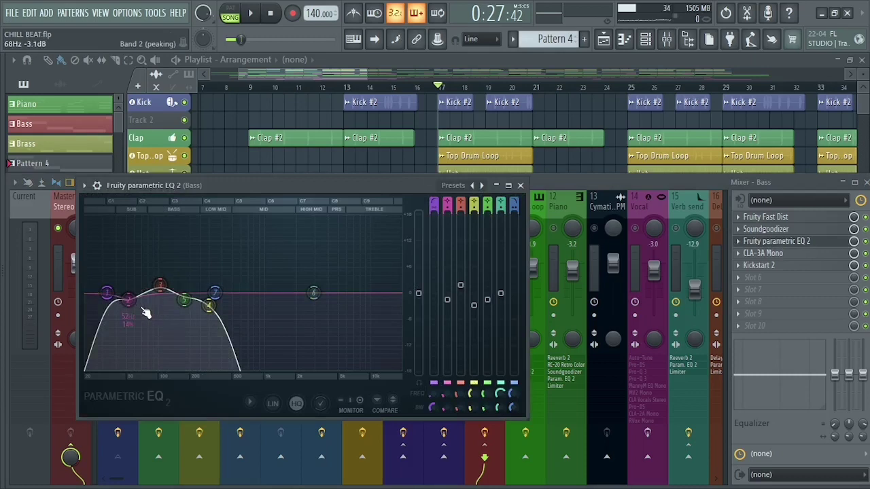
{"action": "key", "text": "space"}
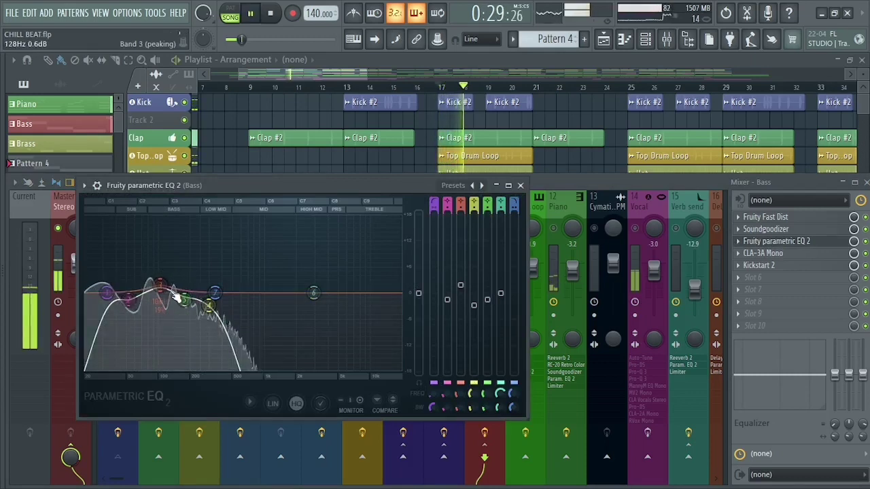
{"action": "key", "text": "space"}
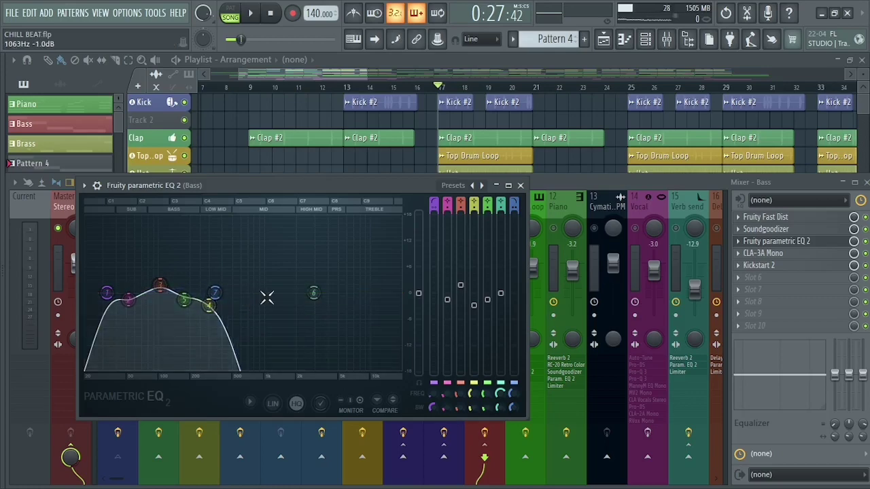
{"action": "left_click", "coordinate": [521, 184]}
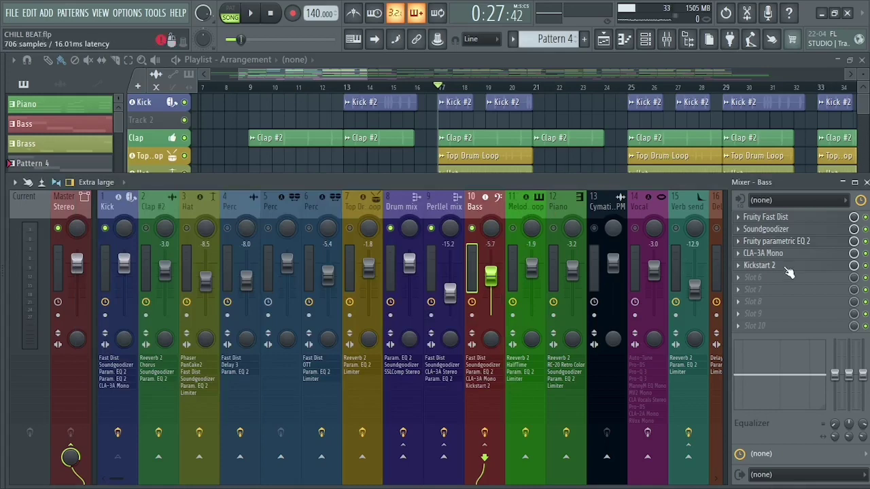
{"action": "left_click", "coordinate": [786, 244]}
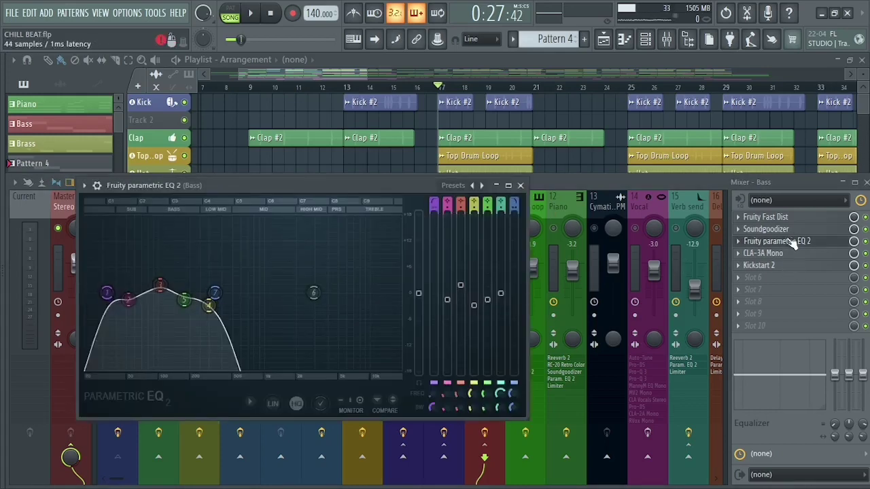
{"action": "left_click", "coordinate": [791, 245]}
{"action": "left_click", "coordinate": [791, 245]}
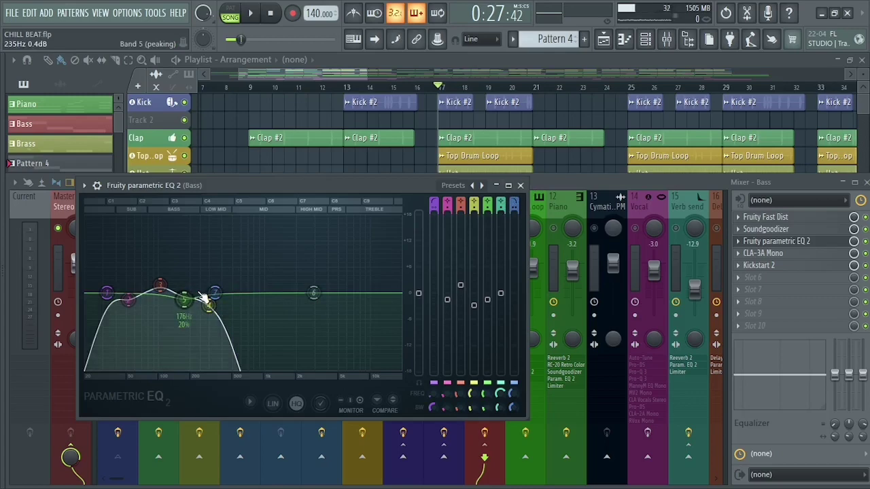
{"action": "left_click", "coordinate": [521, 185]}
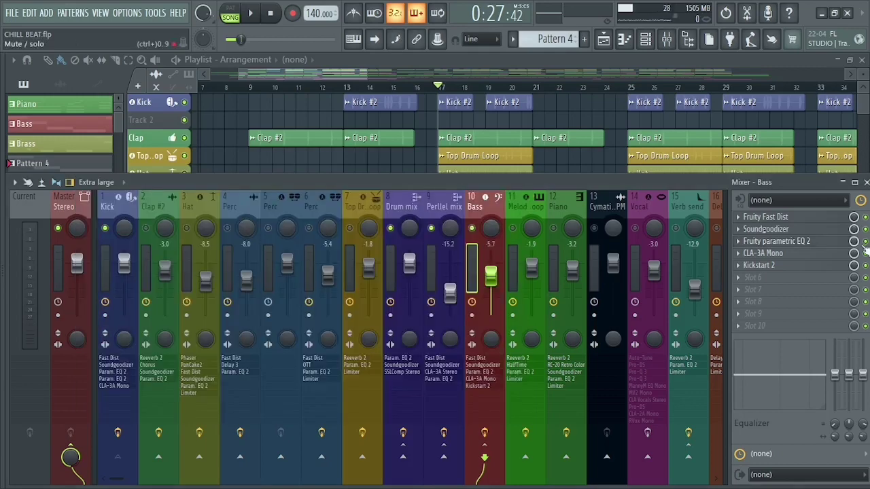
Turn off the Band option in the Bass track's Kickstart 2 and audition the full-range ducking from bar 17.
{"action": "left_click", "coordinate": [797, 267]}
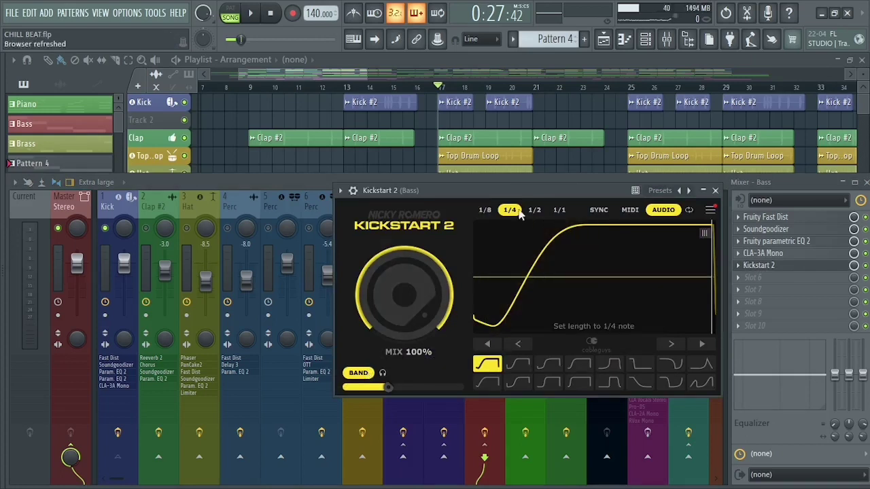
{"action": "left_click_drag", "start_coordinate": [532, 189], "coordinate": [488, 200]}
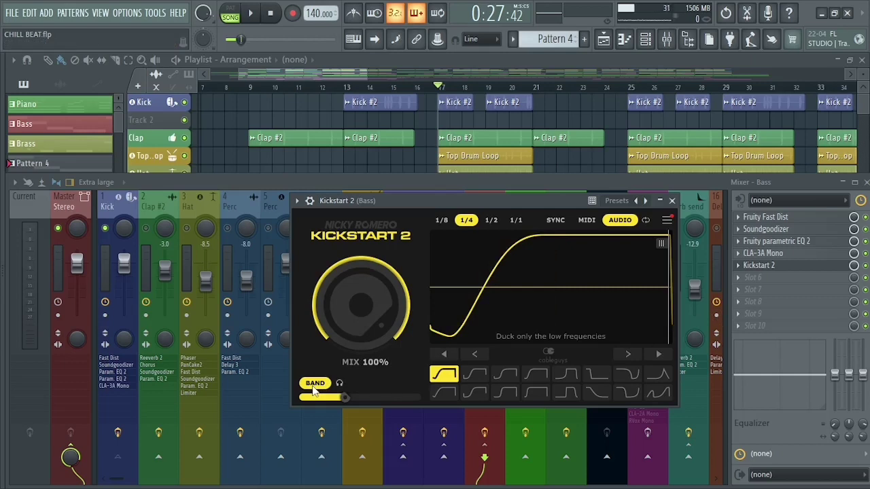
{"action": "left_click_drag", "start_coordinate": [528, 200], "coordinate": [538, 198]}
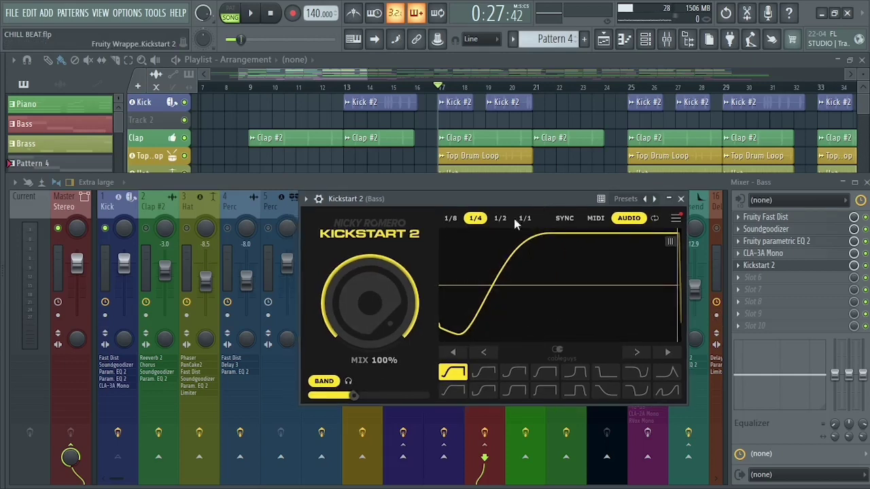
{"action": "left_click", "coordinate": [327, 383]}
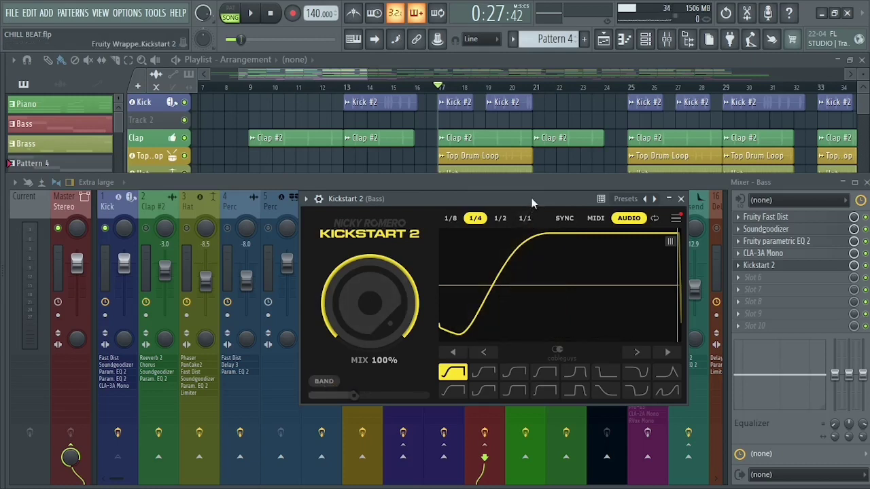
{"action": "key", "text": "space"}
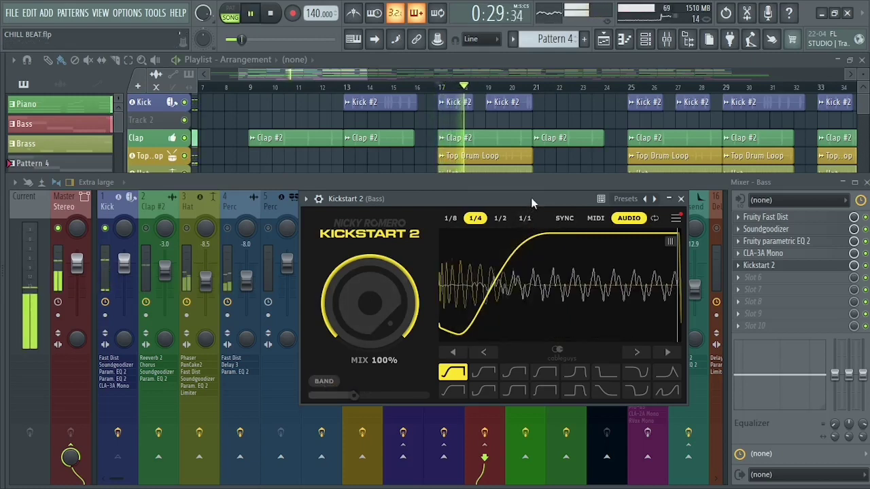
{"action": "key", "text": "space"}
Turn Kickstart 2's Band option back on and audition the low-frequency ducking from bar 17.
{"action": "left_click", "coordinate": [324, 382]}
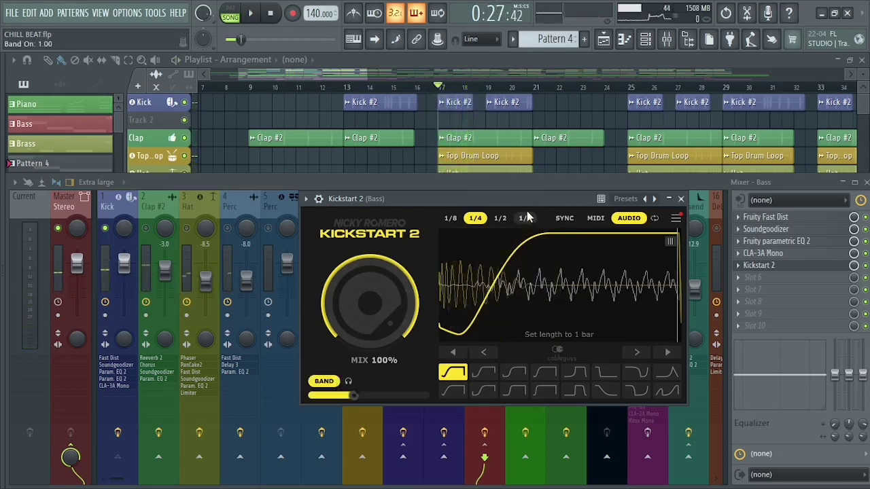
{"action": "key", "text": "space"}
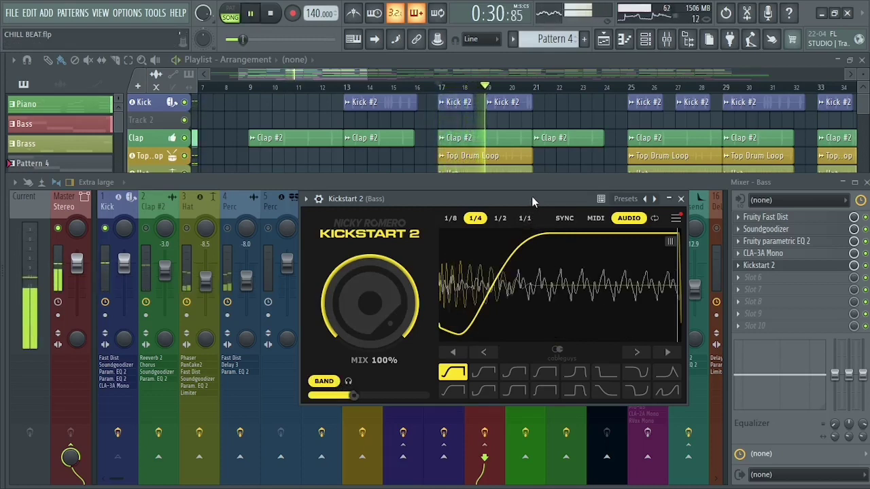
{"action": "key", "text": "space"}
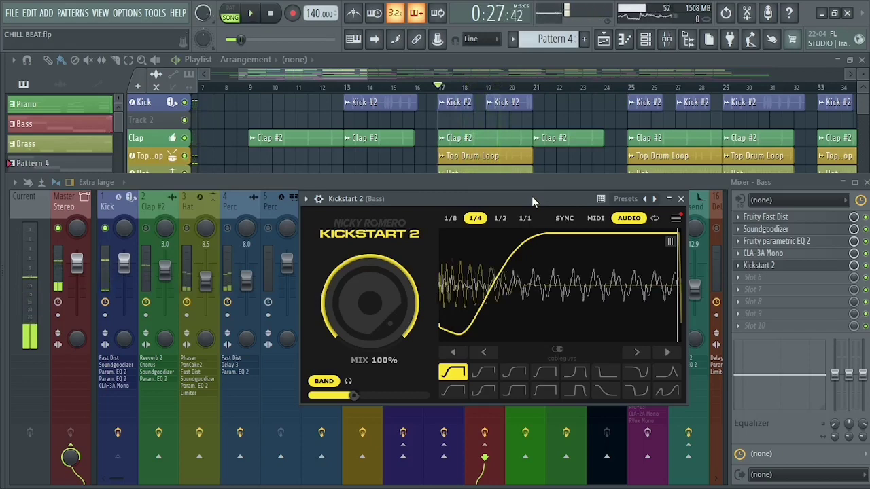
Close Kickstart 2 and save the project.
{"action": "left_click", "coordinate": [681, 199]}
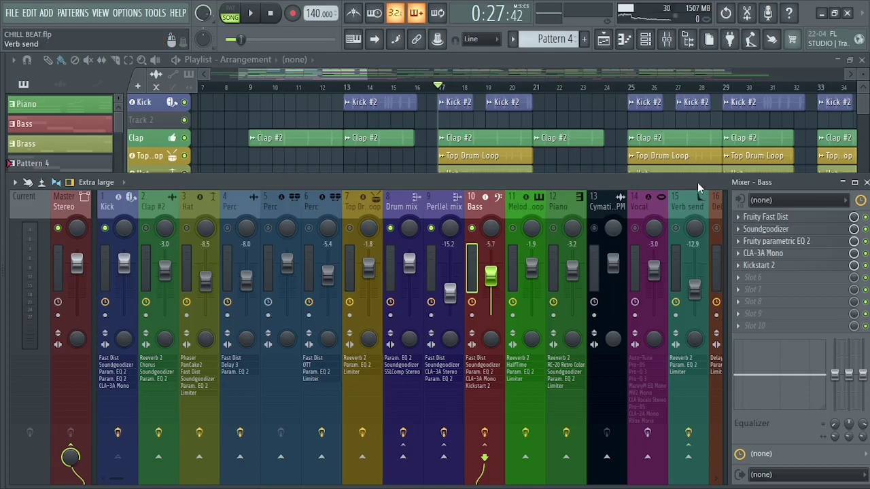
{"action": "key", "text": "ctrl+s"}
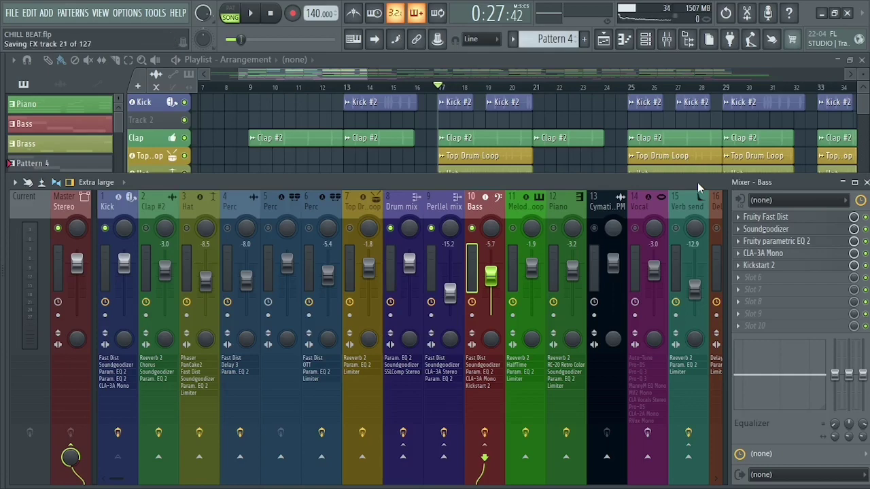